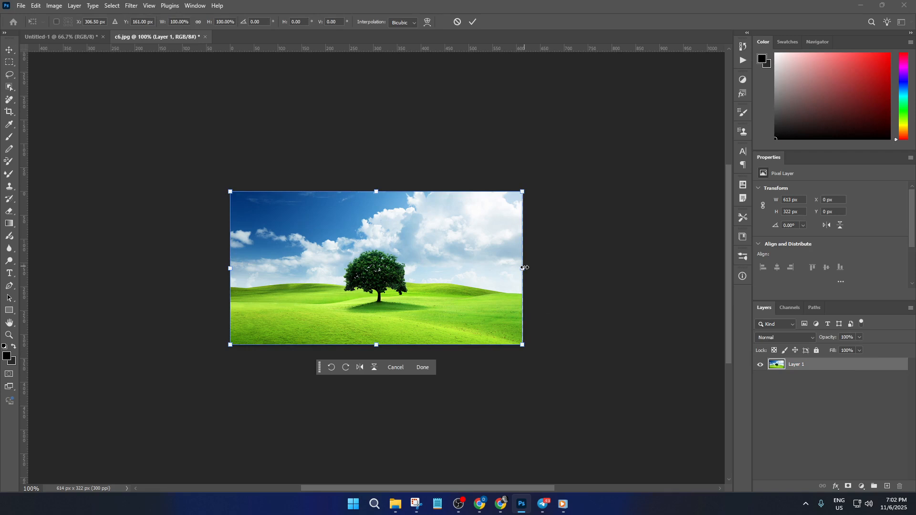
- Scale the landscape layer up proportionally to about 104% and apply the transform
drag(524, 266, 532, 267)
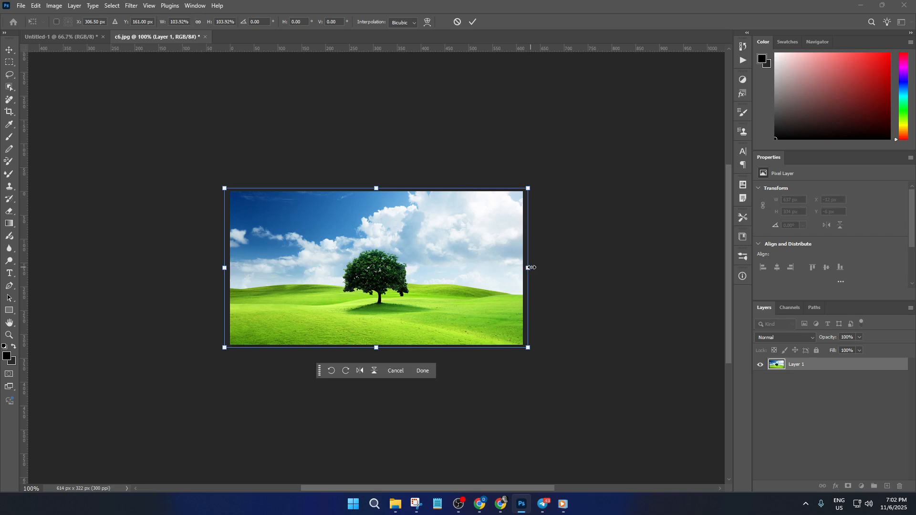
click(474, 23)
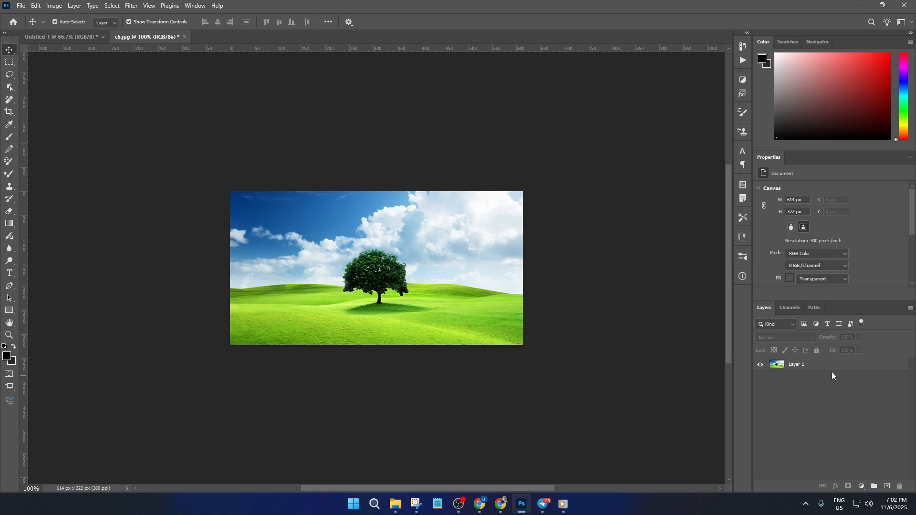
- Duplicate Layer 1 and convert the copy to a smart object
click(807, 367)
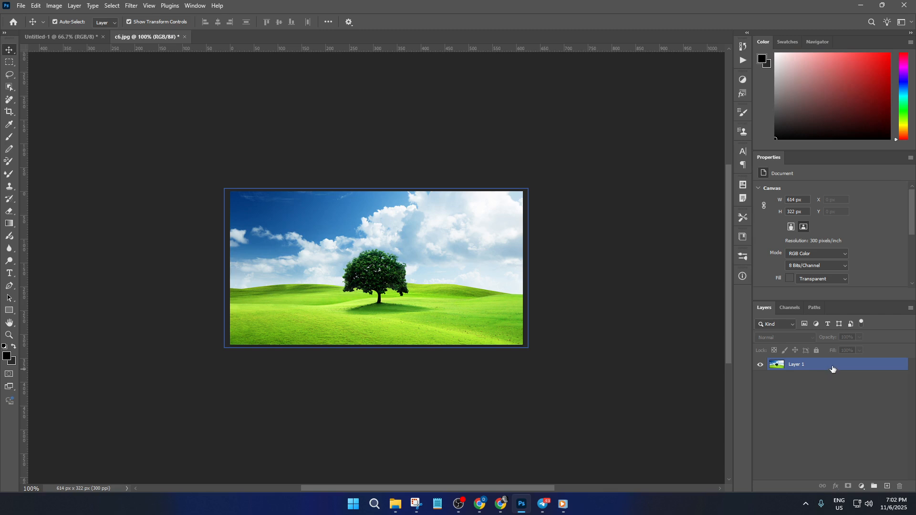
right_click(832, 369)
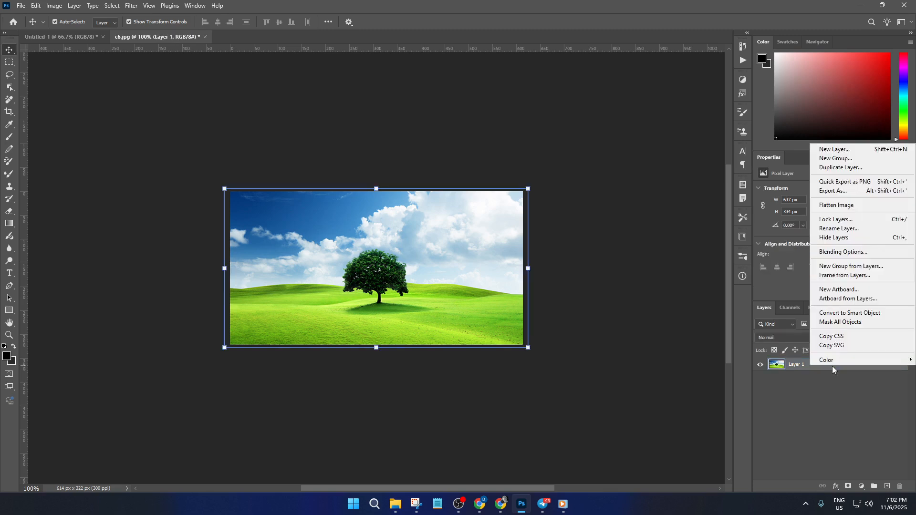
click(832, 365)
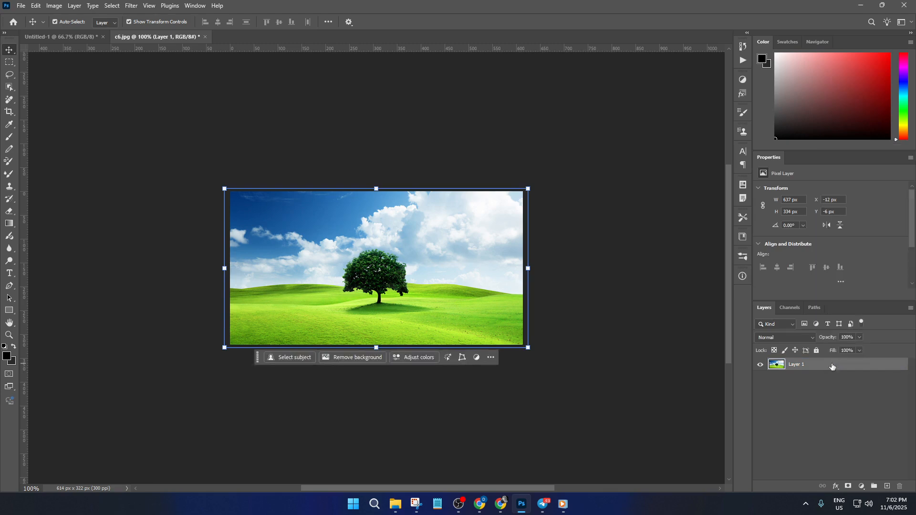
key(ctrl)
key(ctrl+j)
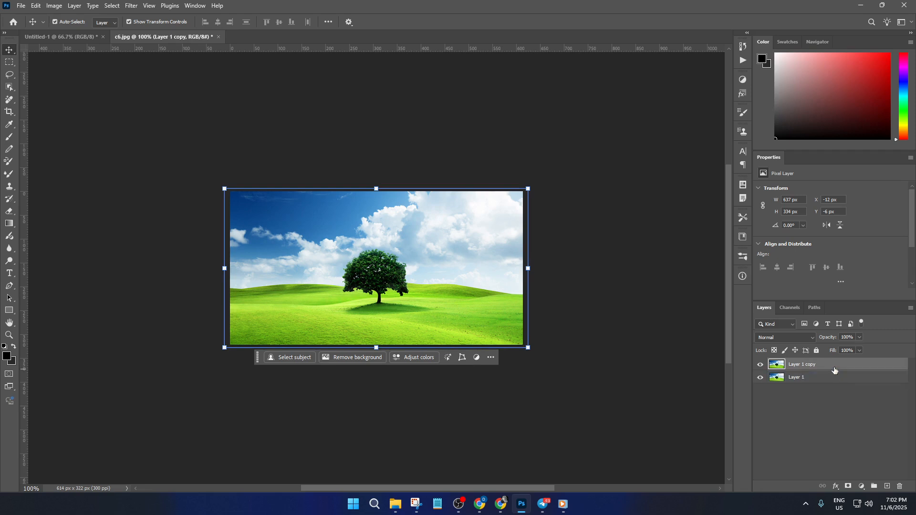
right_click(834, 367)
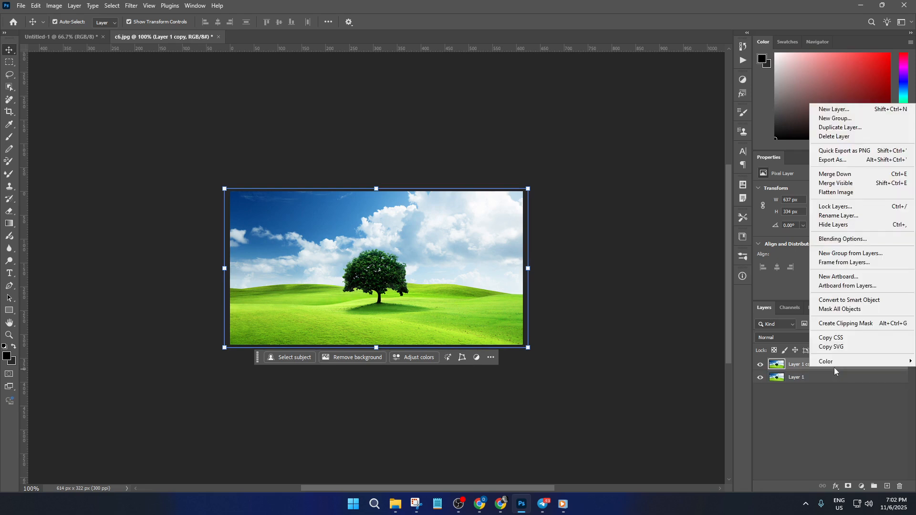
click(872, 303)
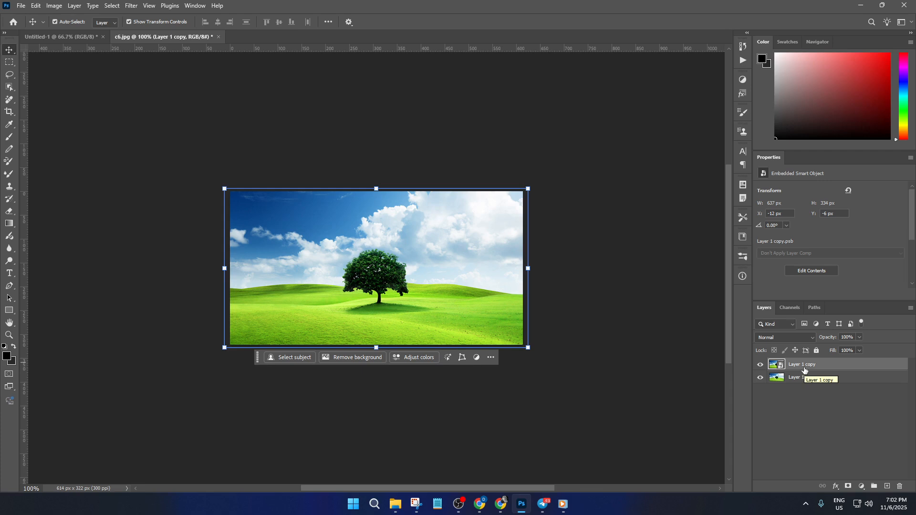
- Start the Add Noise filter on the Layer 1 copy smart object, keeping its settings clear of the image
click(127, 5)
click(128, 5)
click(128, 5)
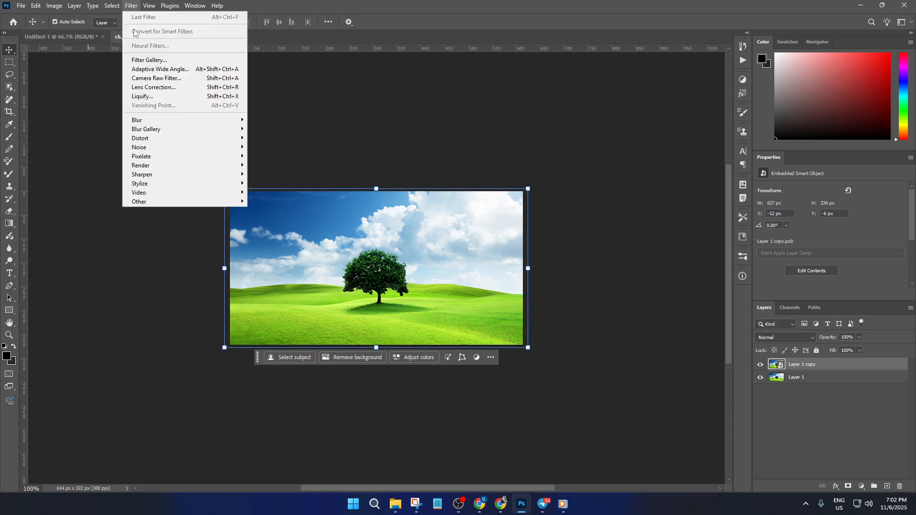
mouse_move(178, 150)
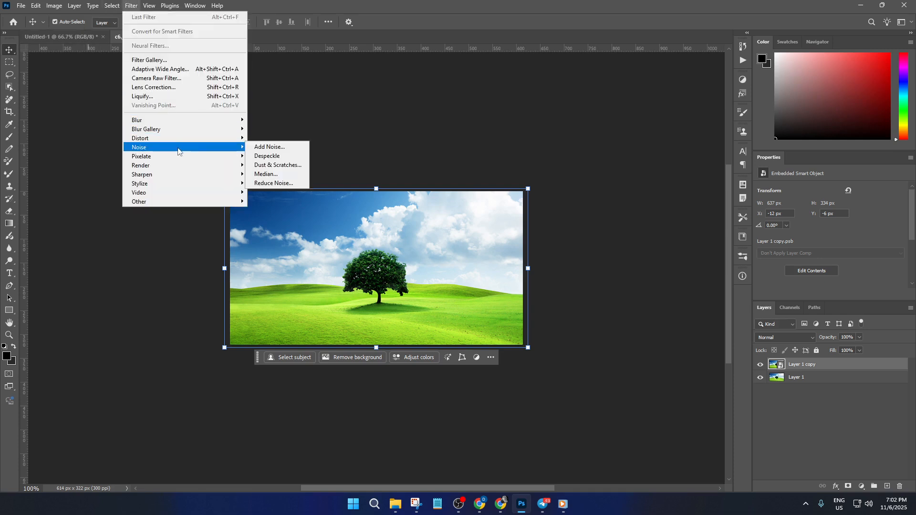
click(265, 148)
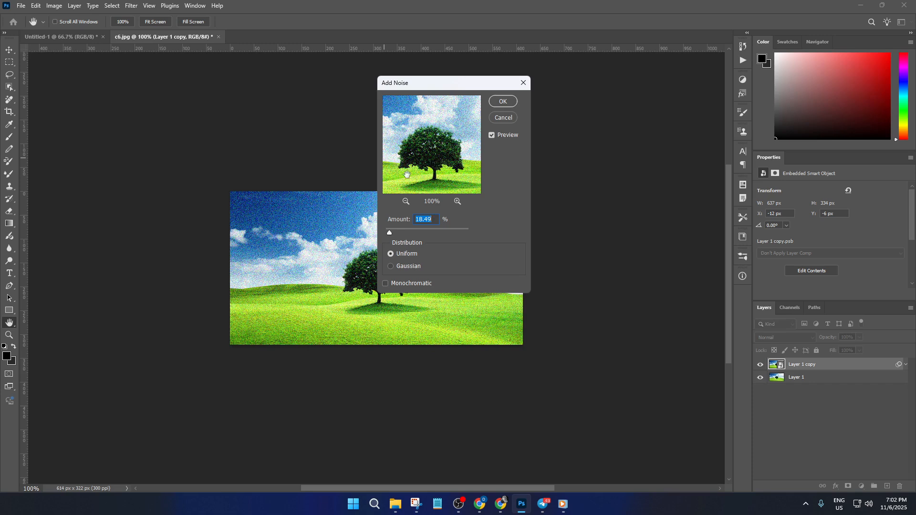
drag(455, 85, 612, 115)
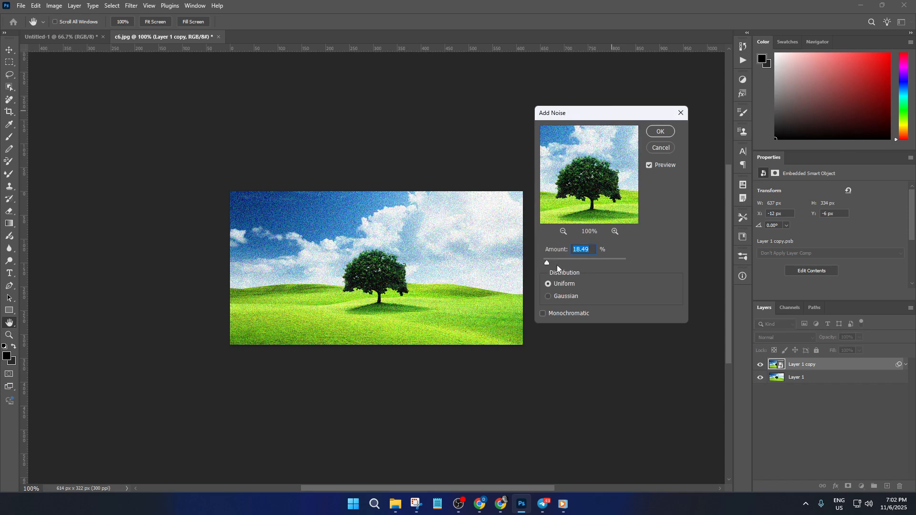
- Lower the noise amount to about 12% and set the distribution to Gaussian
mouse_move(551, 264)
mouse_down()
mouse_move(564, 264)
mouse_move(546, 265)
mouse_up()
click(548, 264)
drag(549, 264, 546, 263)
text(5)
click(546, 262)
drag(546, 262, 546, 263)
click(544, 262)
click(553, 299)
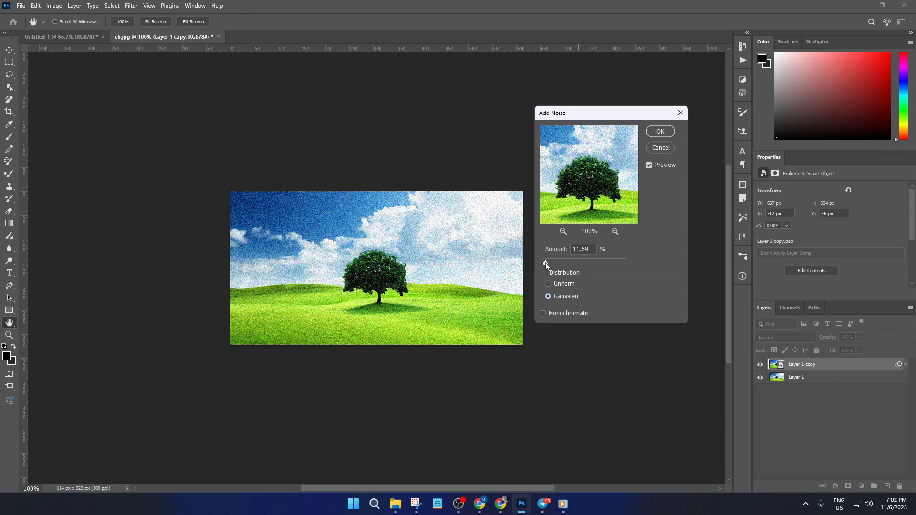
- Set the noise amount to 5%, make the noise monochromatic, and apply the filter
drag(545, 265, 543, 265)
key(BackSpace)
text(4)
click(542, 313)
double_click(581, 252)
click(660, 131)
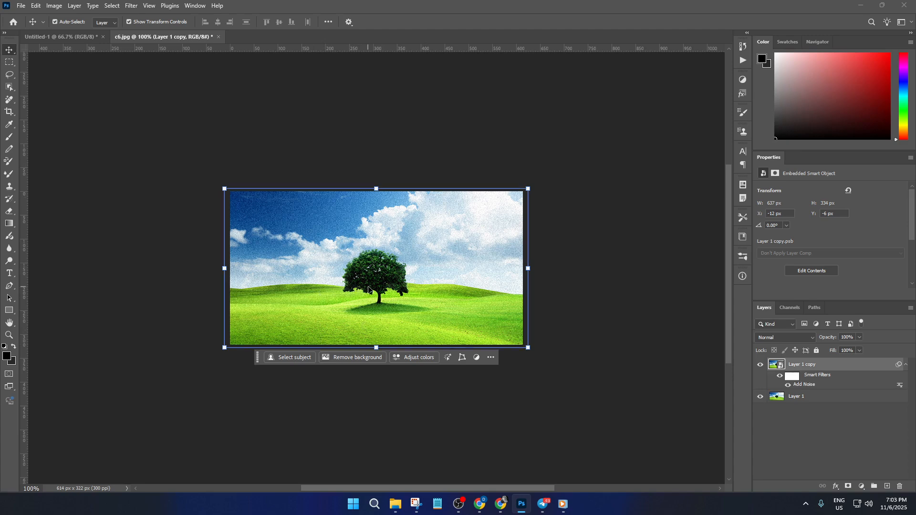
- Inspect the grain on the tree image and reopen the Add Noise smart filter settings of Layer 1 copy
scroll(379, 298, up, 4)
scroll(379, 298, up, 3)
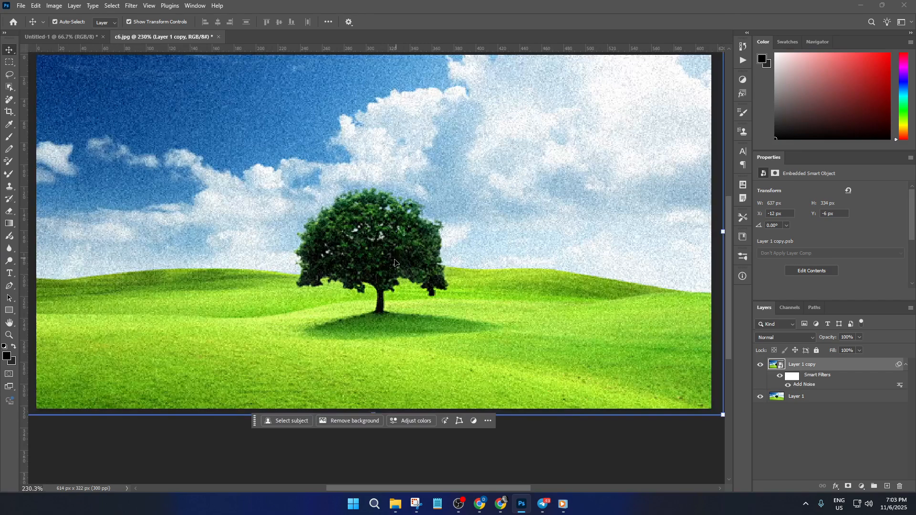
scroll(392, 264, down, 2)
scroll(392, 263, down, 2)
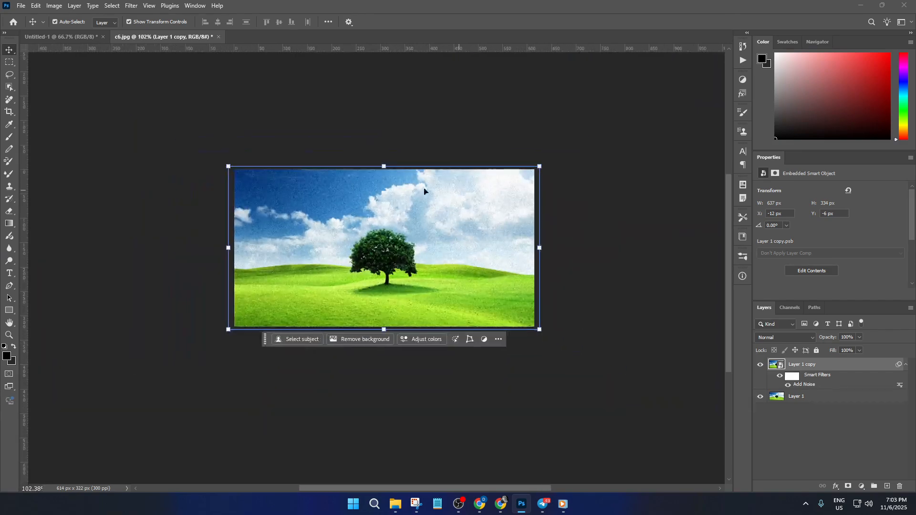
double_click(823, 389)
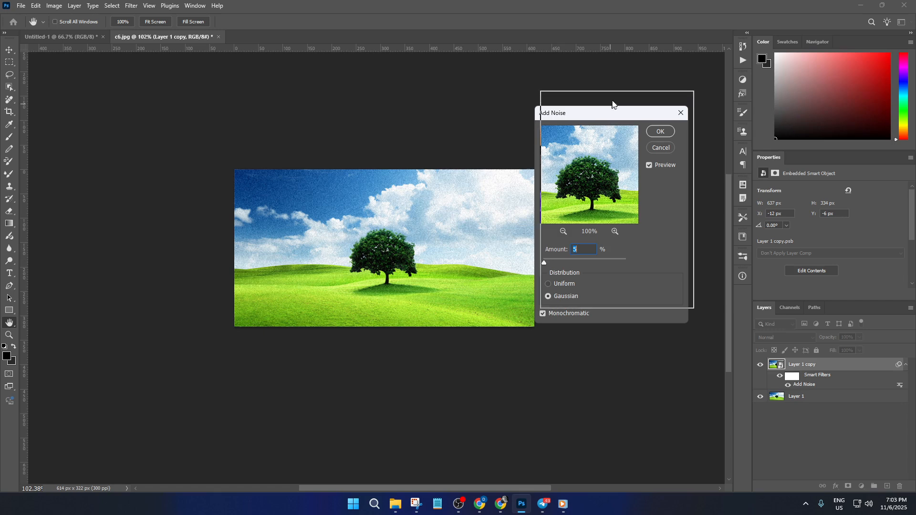
drag(606, 118, 615, 93)
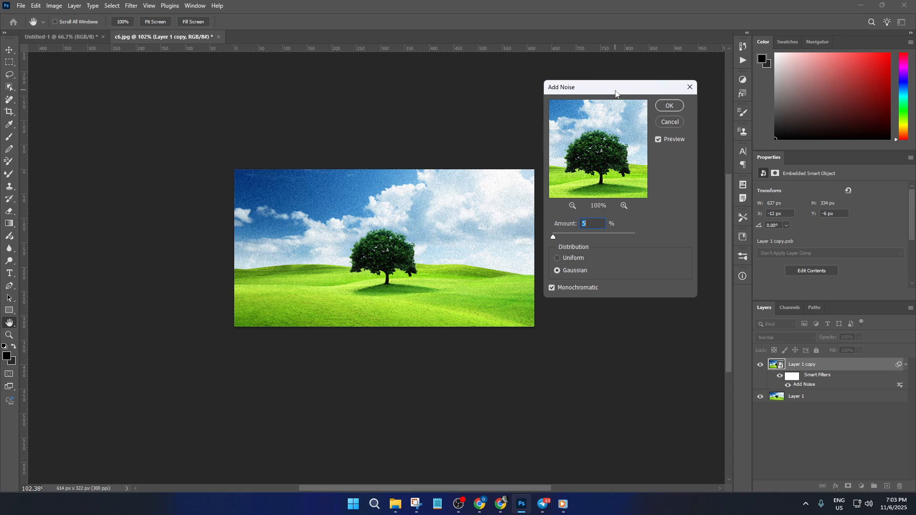
key(alt)
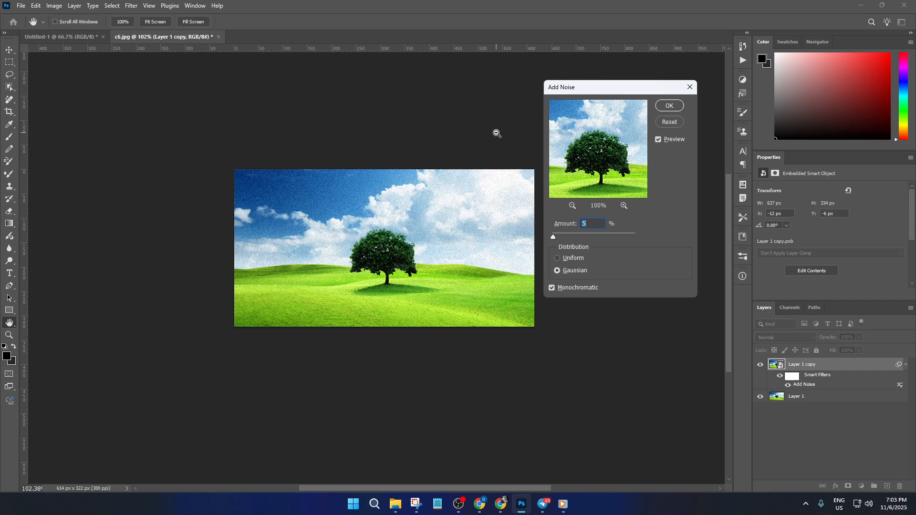